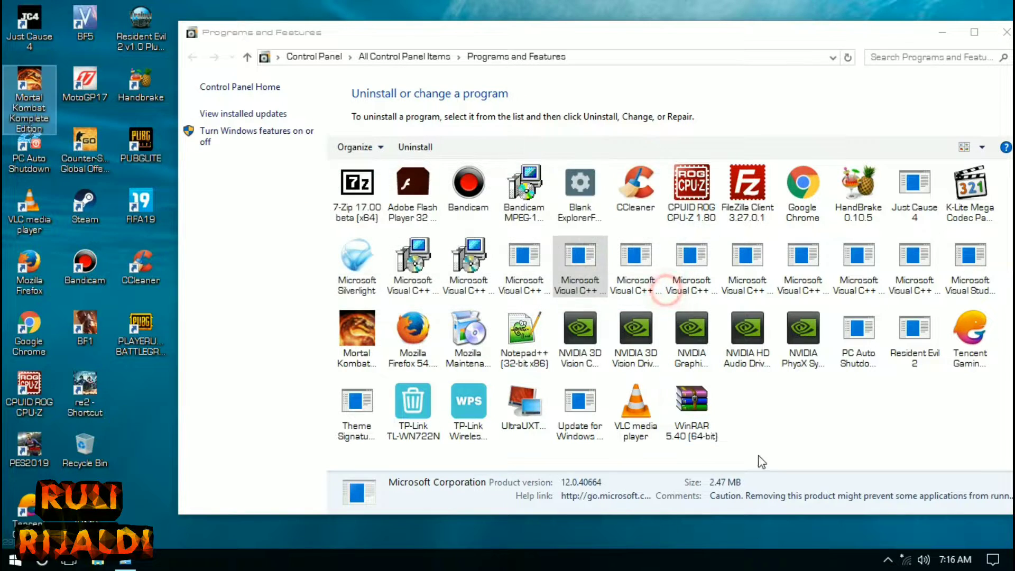
# Shift the Programs and Features window and display the installed programs as a detailed list.
pyautogui.moveTo(679, 36); pyautogui.dragTo(632, 36)
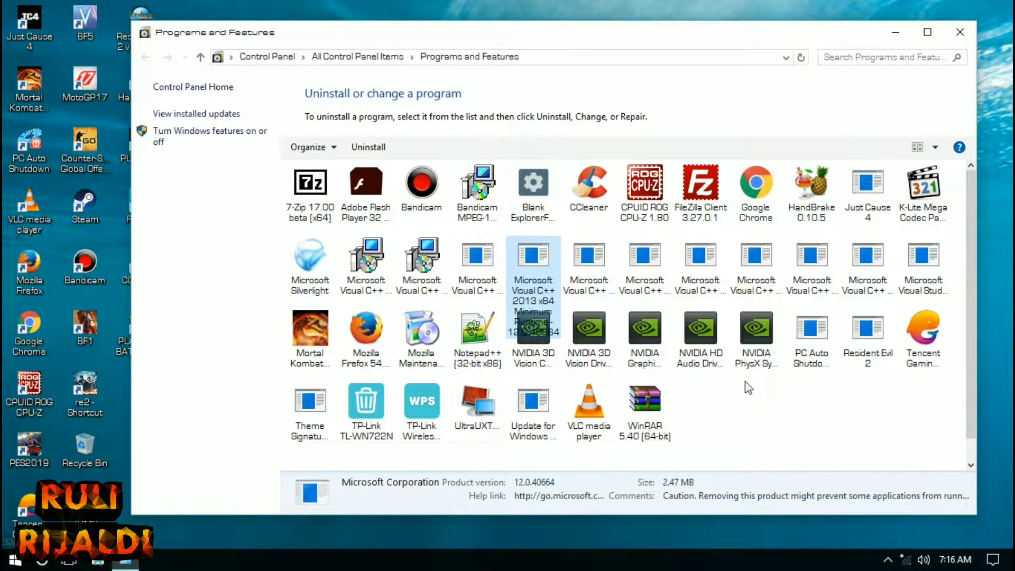
pyautogui.rightClick(790, 428)
pyautogui.click(742, 413)
pyautogui.rightClick(740, 409)
pyautogui.moveTo(783, 419)
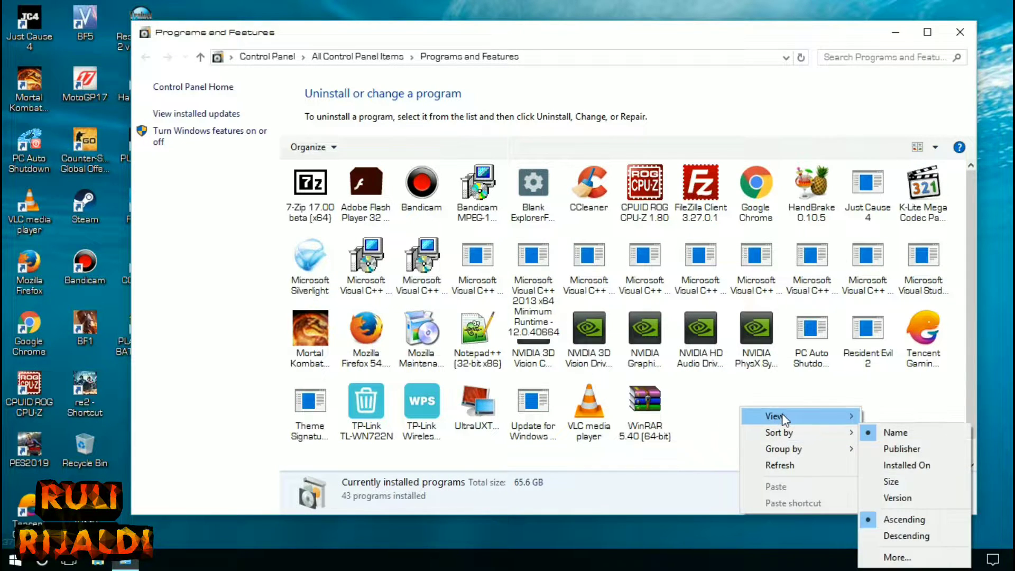
pyautogui.click(896, 497)
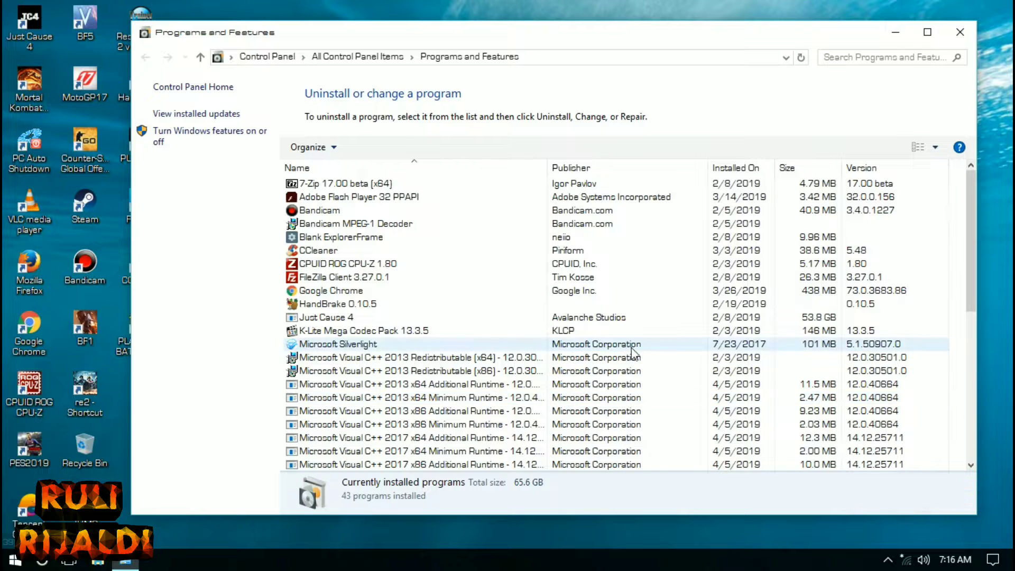
# Examine the installed Microsoft Visual C++ 2013 and 2017 entries, both x64 and x86, in the program list.
pyautogui.click(630, 358)
pyautogui.scroll(-1, 627, 376)
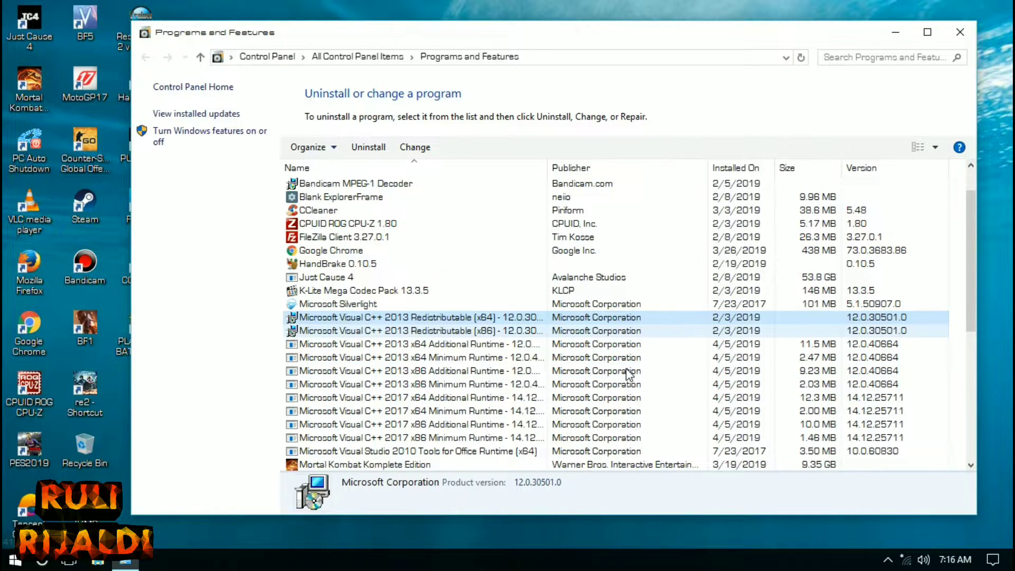
pyautogui.scroll(-3, 629, 375)
pyautogui.scroll(3, 520, 332)
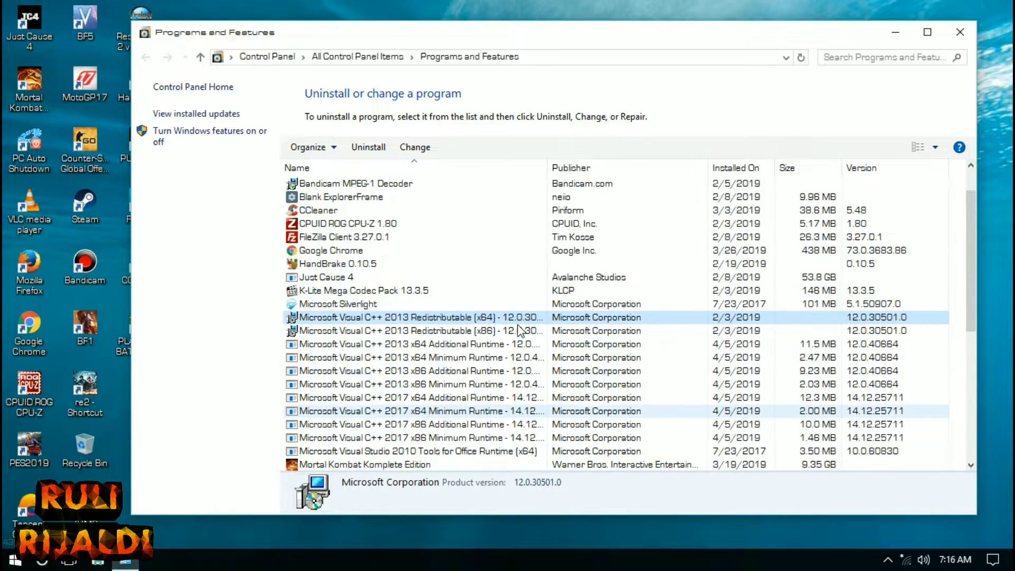
pyautogui.scroll(-1, 521, 332)
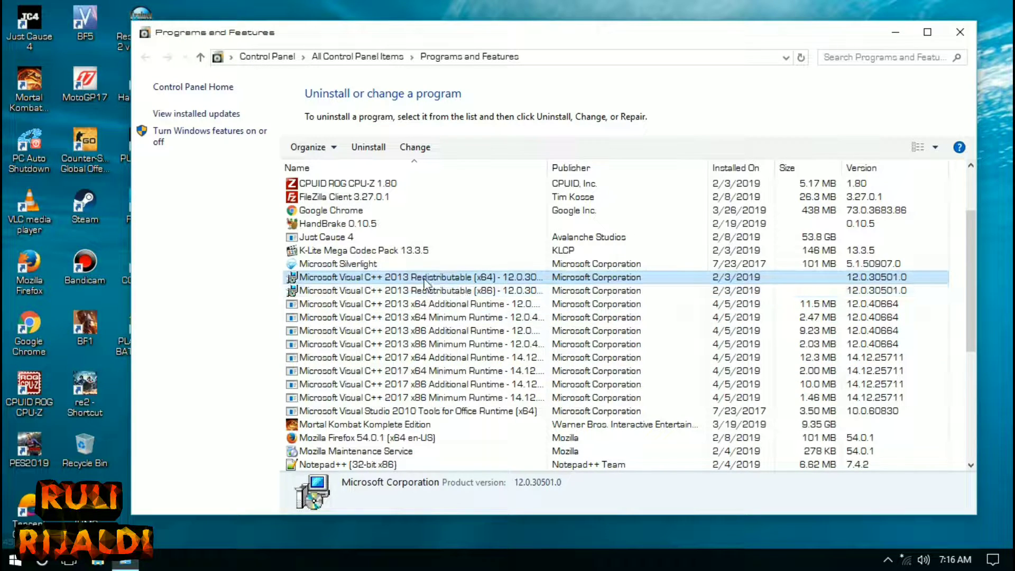
pyautogui.click(310, 293)
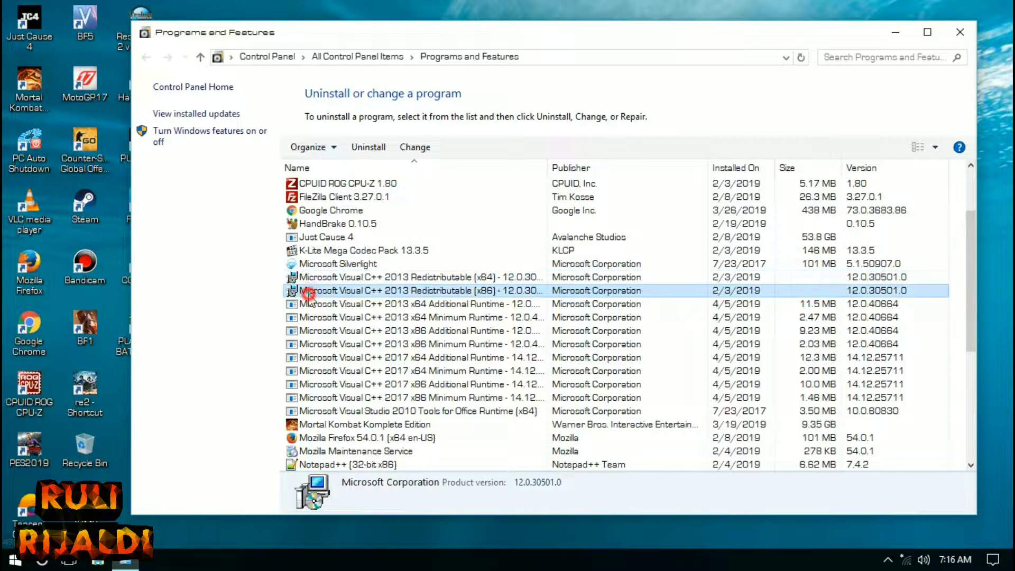
pyautogui.click(350, 280)
pyautogui.click(351, 305)
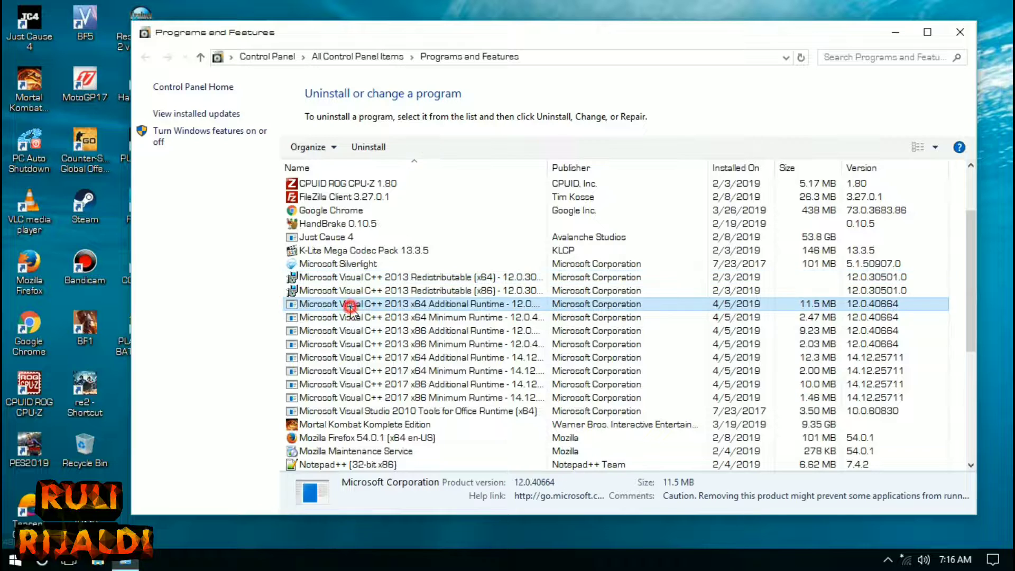
pyautogui.click(352, 318)
pyautogui.click(353, 332)
pyautogui.click(353, 358)
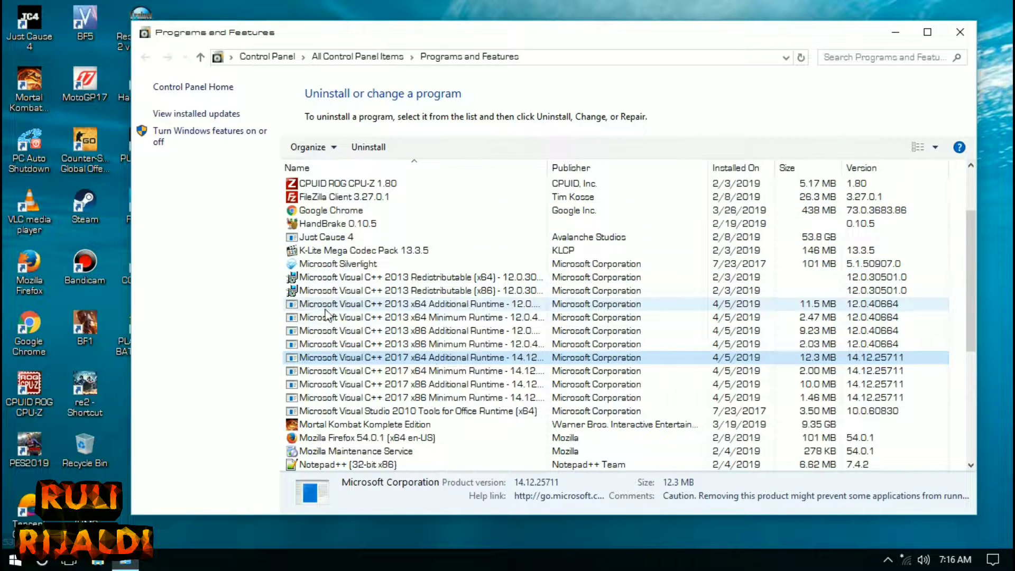
# Try to open the NVIDIA Control Panel.
pyautogui.click(888, 560)
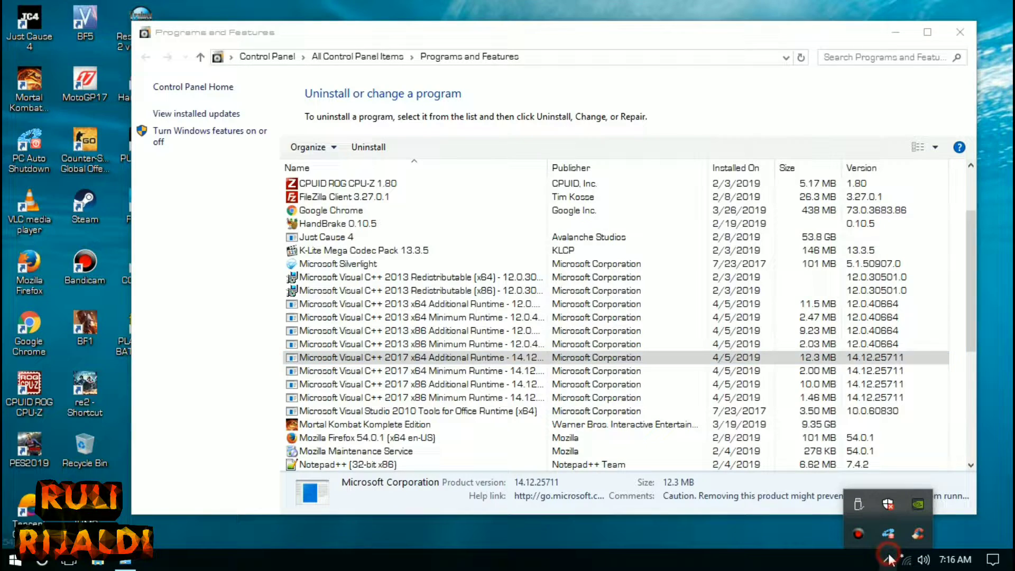
pyautogui.rightClick(919, 504)
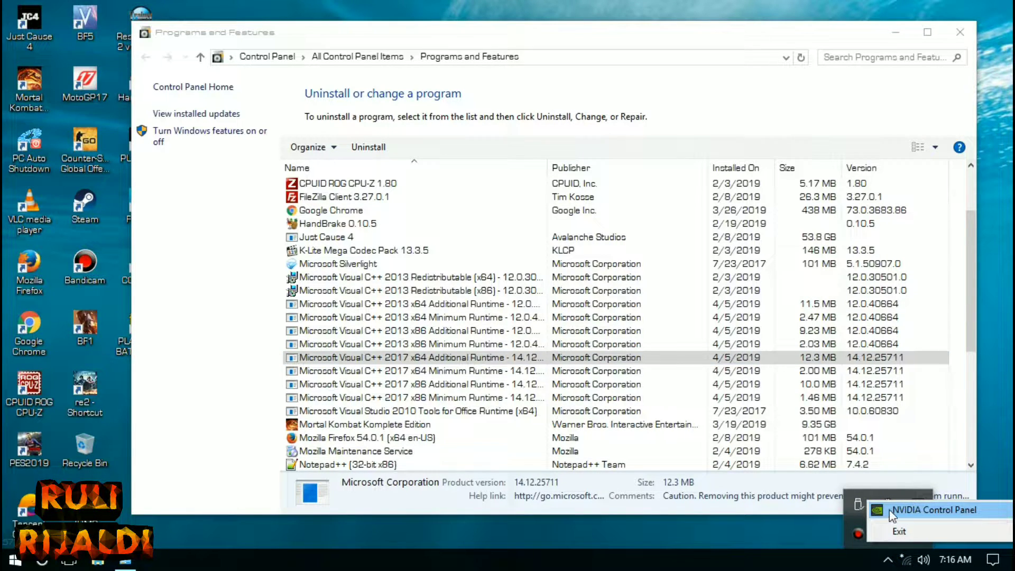
pyautogui.click(904, 511)
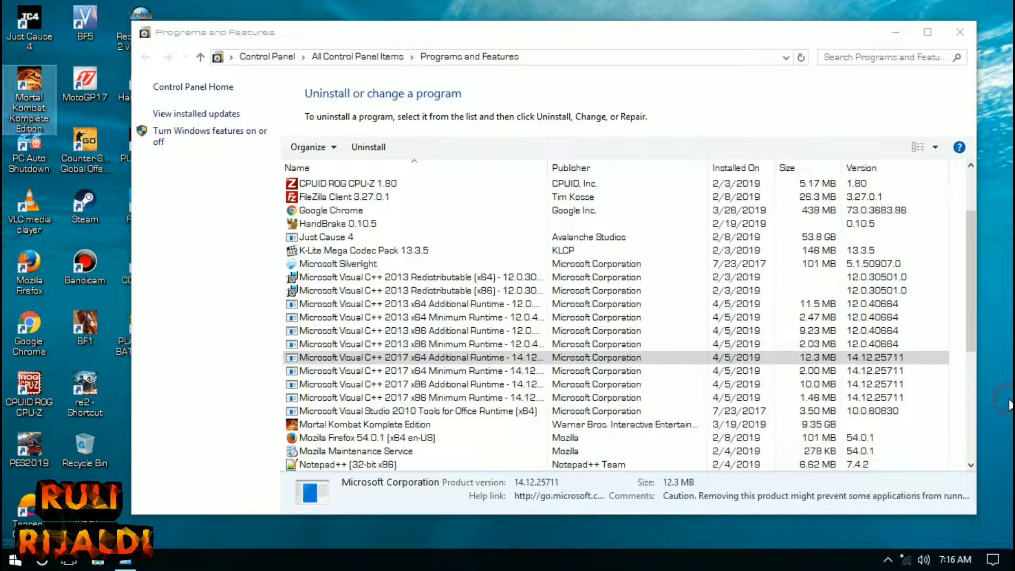
# Check the Visual C++ 2017 x86 Additional and Minimum Runtime entries and the 2013 x86 Additional Runtime entry.
pyautogui.click(433, 384)
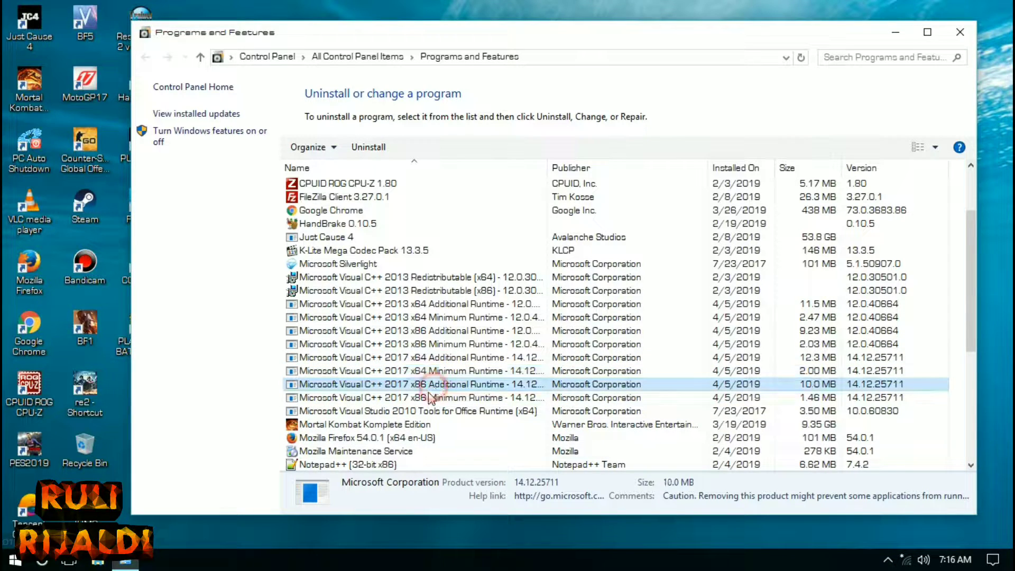
pyautogui.click(423, 398)
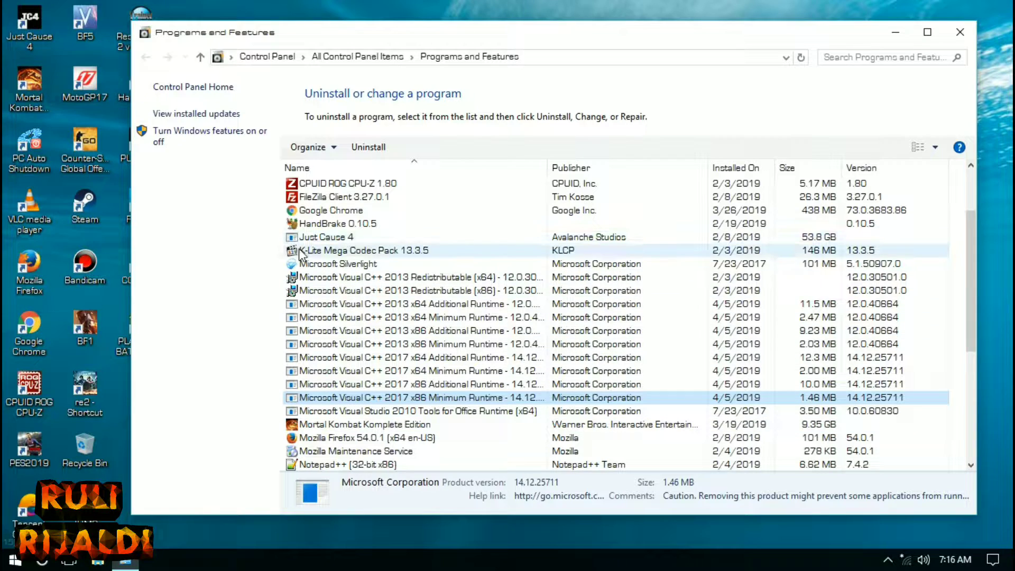
pyautogui.click(379, 331)
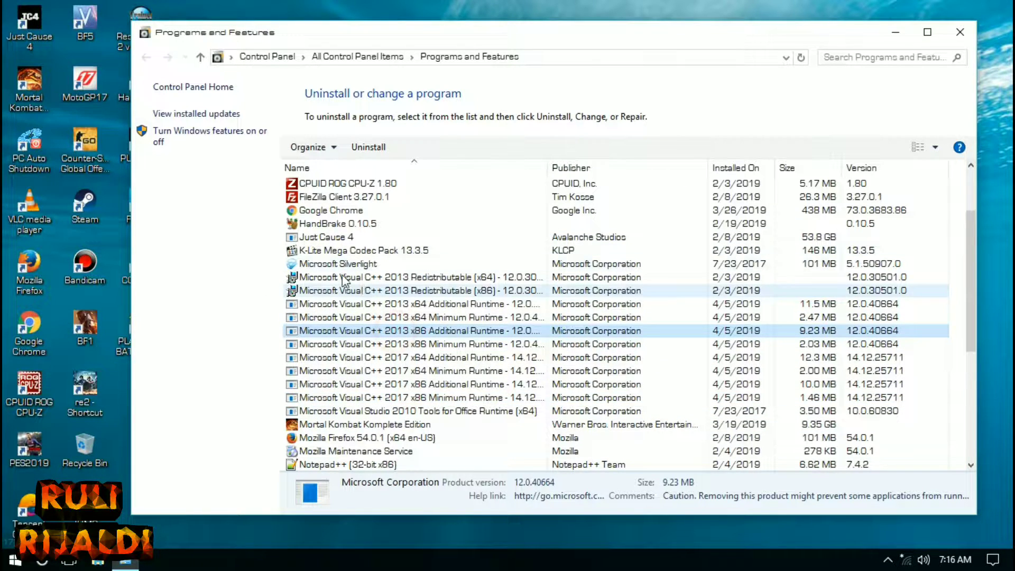
# Uncover the desktop, open the JUMP FORCE shortcut's file location and go into its vcredist folder.
pyautogui.moveTo(317, 32); pyautogui.dragTo(368, 24)
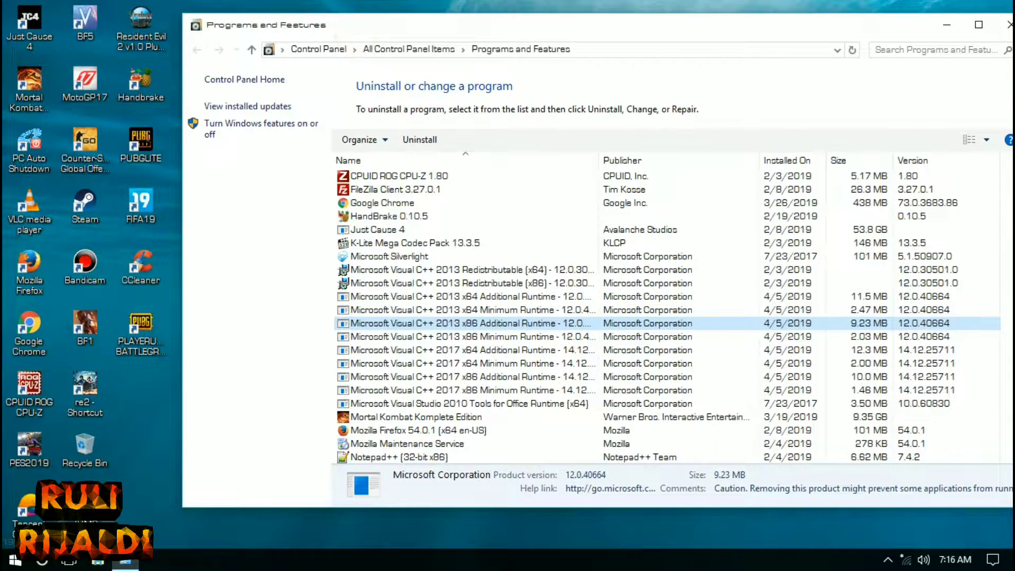
pyautogui.rightClick(88, 505)
pyautogui.click(170, 139)
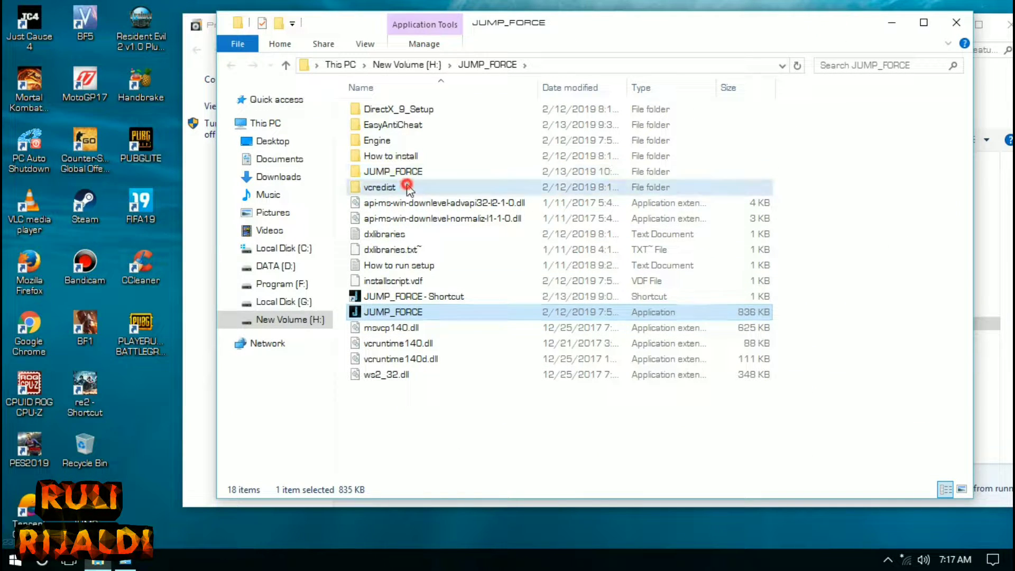
pyautogui.doubleClick(409, 187)
# Copy the VBCRedist_AIO_x86_x64 installer from the vcredist folder into the Downloads folder.
pyautogui.moveTo(522, 24); pyautogui.dragTo(470, 37)
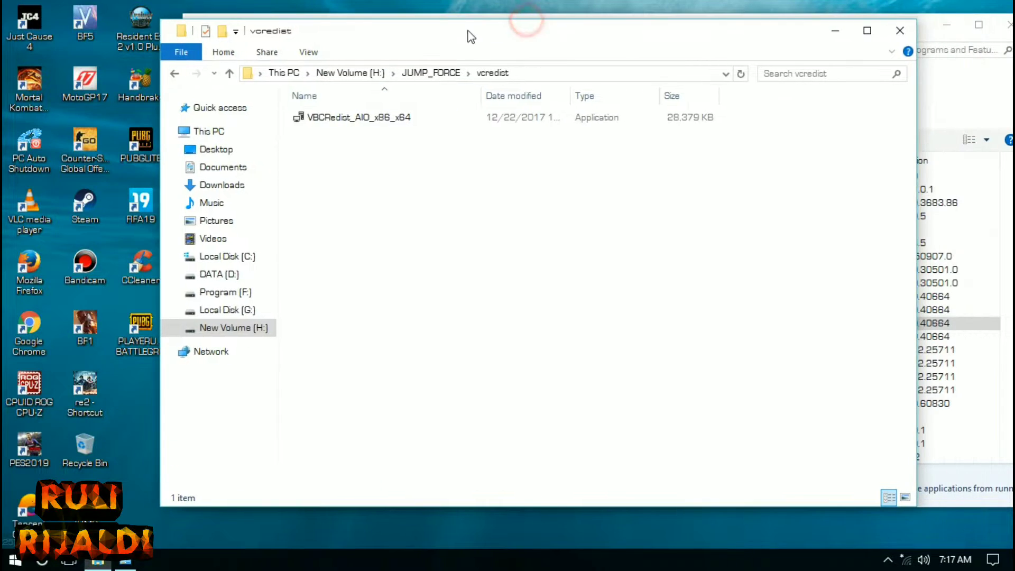
pyautogui.rightClick(370, 120)
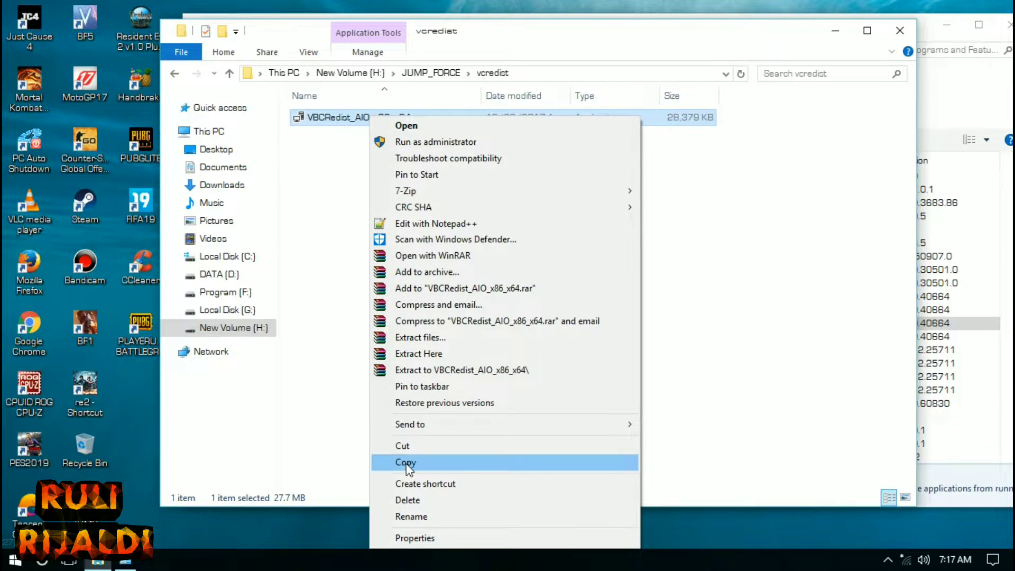
pyautogui.click(406, 463)
pyautogui.click(232, 186)
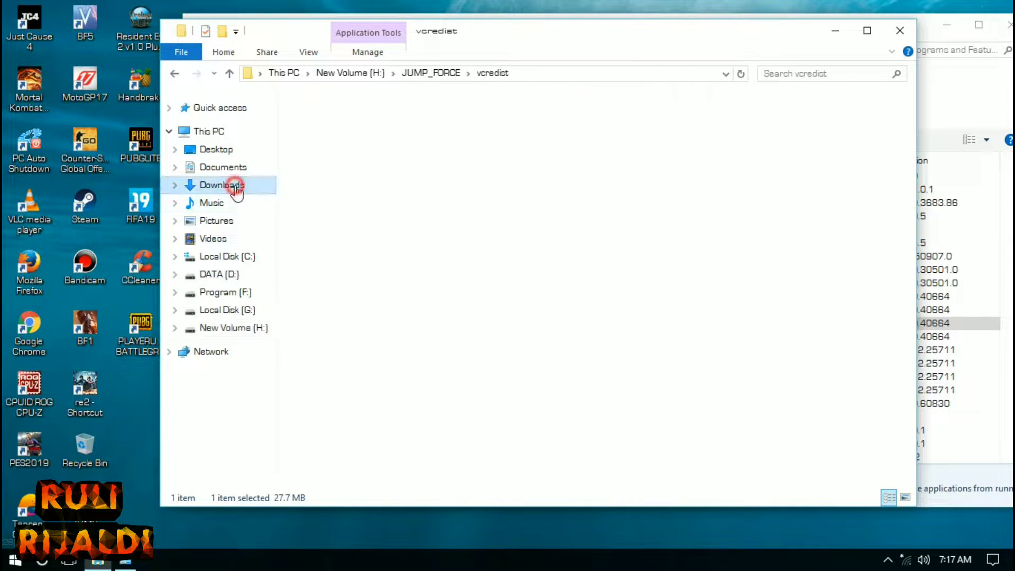
pyautogui.rightClick(405, 376)
pyautogui.click(455, 274)
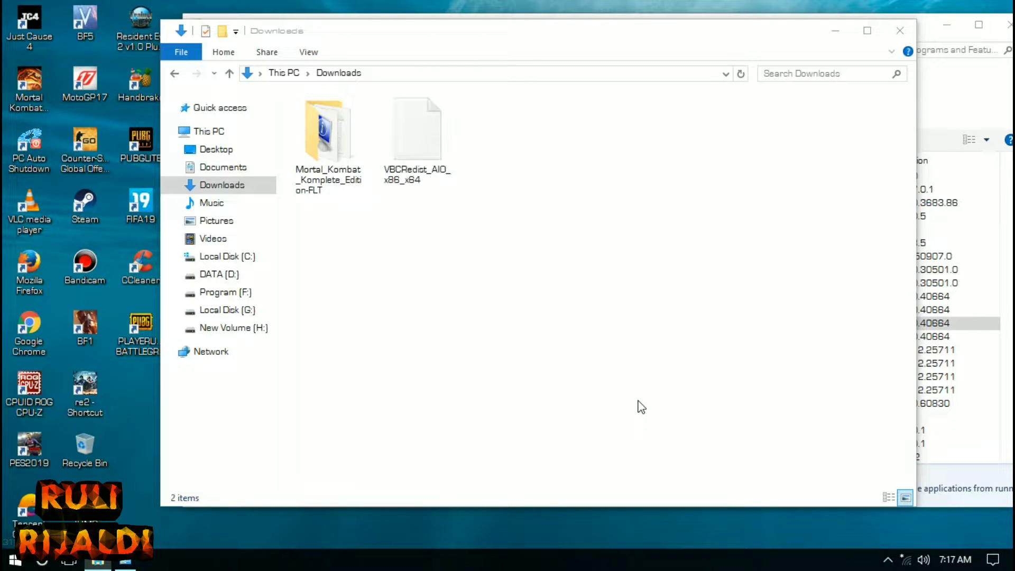
# Install the Visual Basic/C++ Redistributable from VBCRedist_AIO_x86_x64 in Downloads and finish the setup.
pyautogui.click(573, 242)
pyautogui.rightClick(550, 174)
pyautogui.click(581, 226)
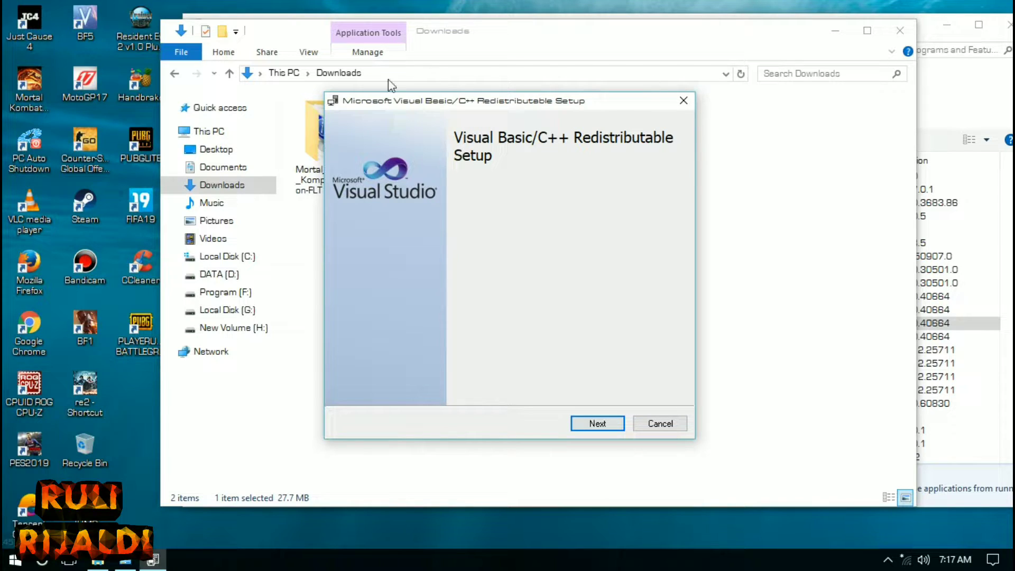
pyautogui.click(595, 423)
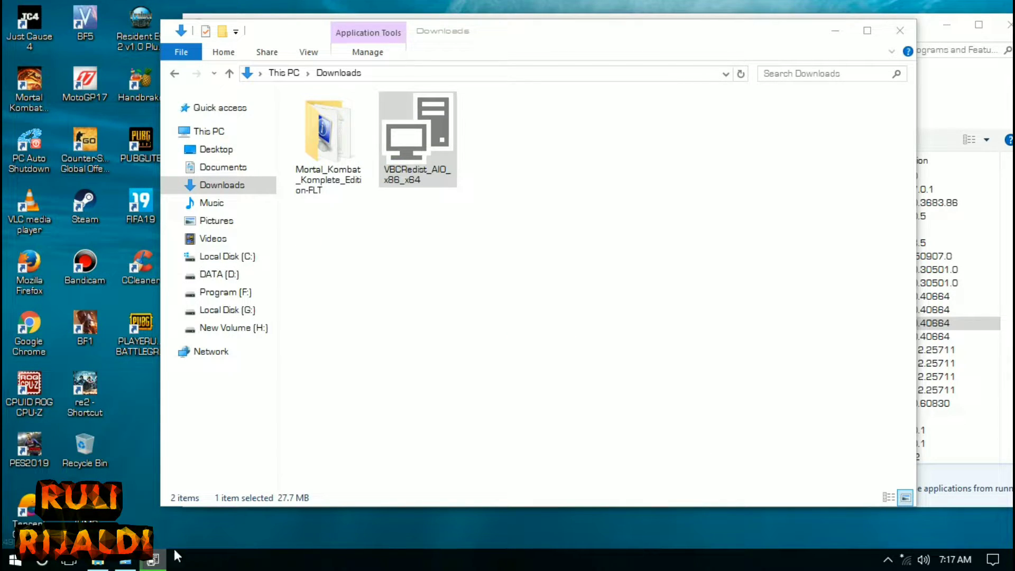
pyautogui.moveTo(628, 44); pyautogui.dragTo(724, 73)
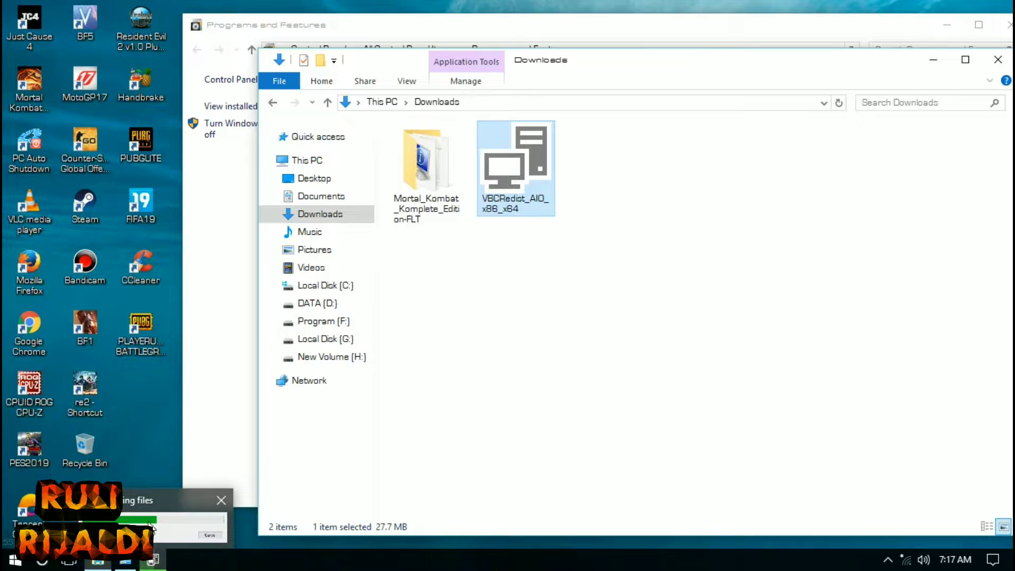
pyautogui.click(150, 526)
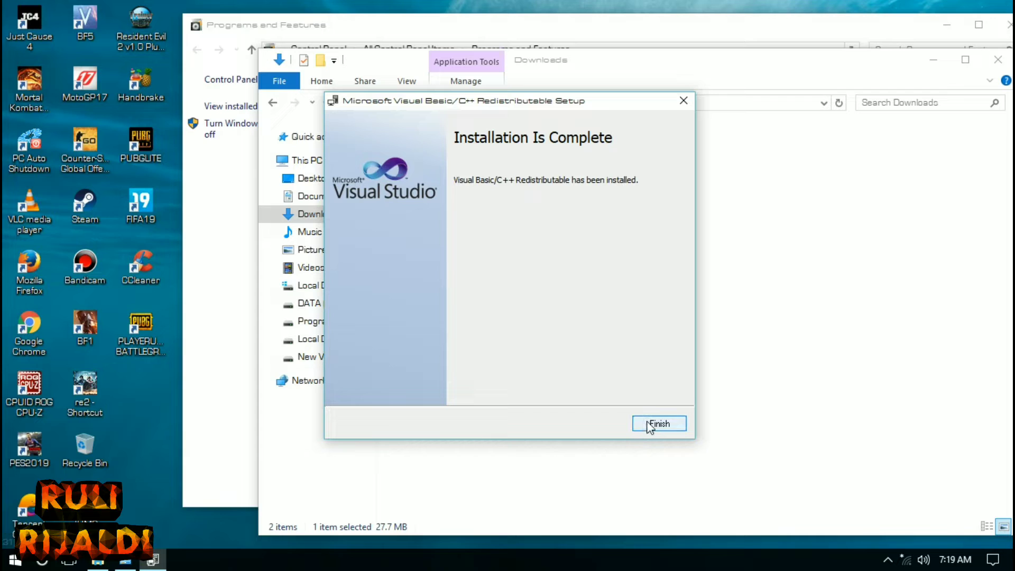
pyautogui.click(651, 424)
# Refresh the desktop and launch Mortal Kombat Komplete Edition from its desktop shortcut.
pyautogui.rightClick(154, 212)
pyautogui.click(177, 252)
pyautogui.doubleClick(40, 98)
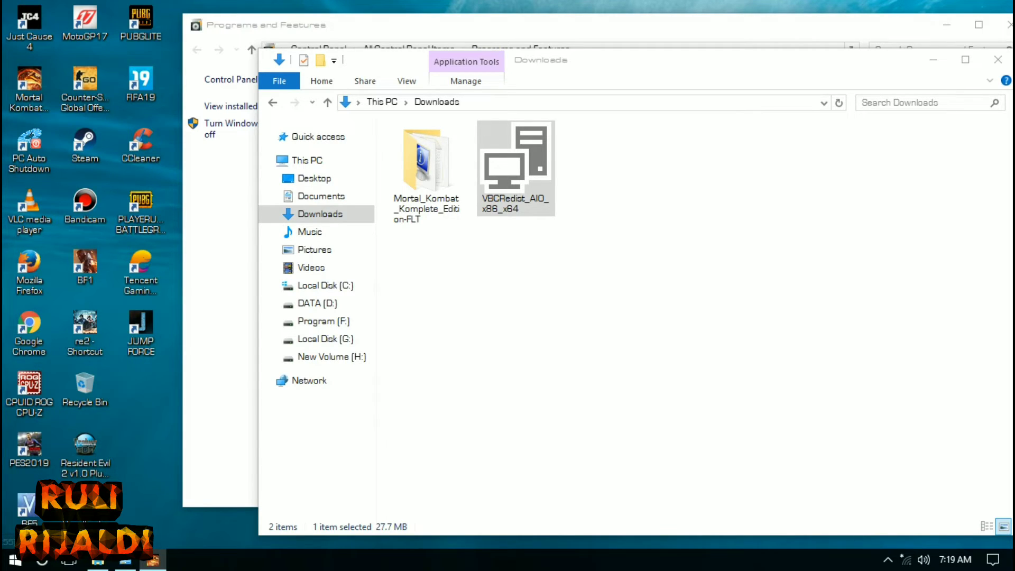
# Switch away from the running Mortal Kombat game, close it and return to the Downloads folder.
pyautogui.hotkey('alt', 'Tab')
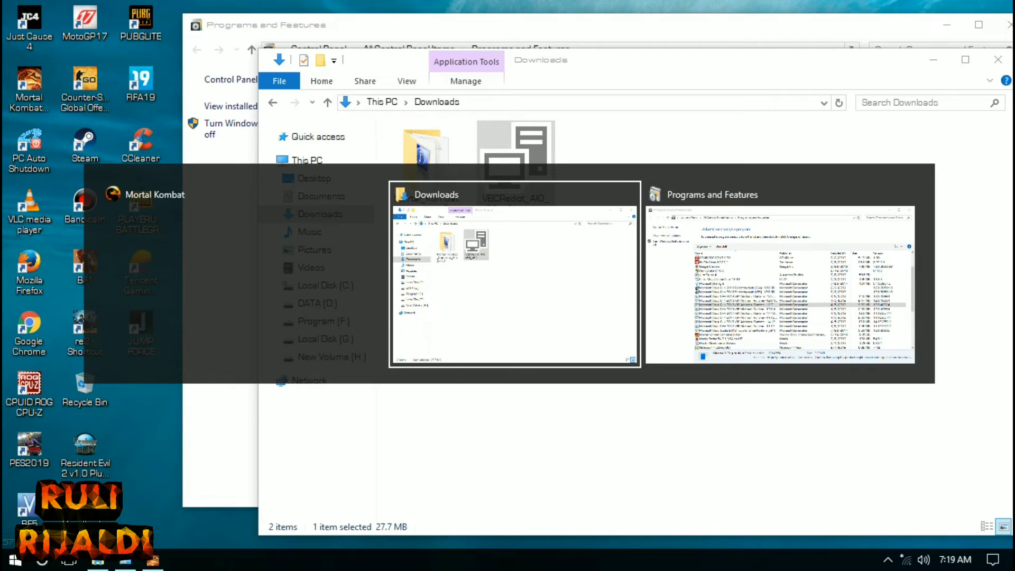
pyautogui.moveTo(341, 268)
pyautogui.click(375, 194)
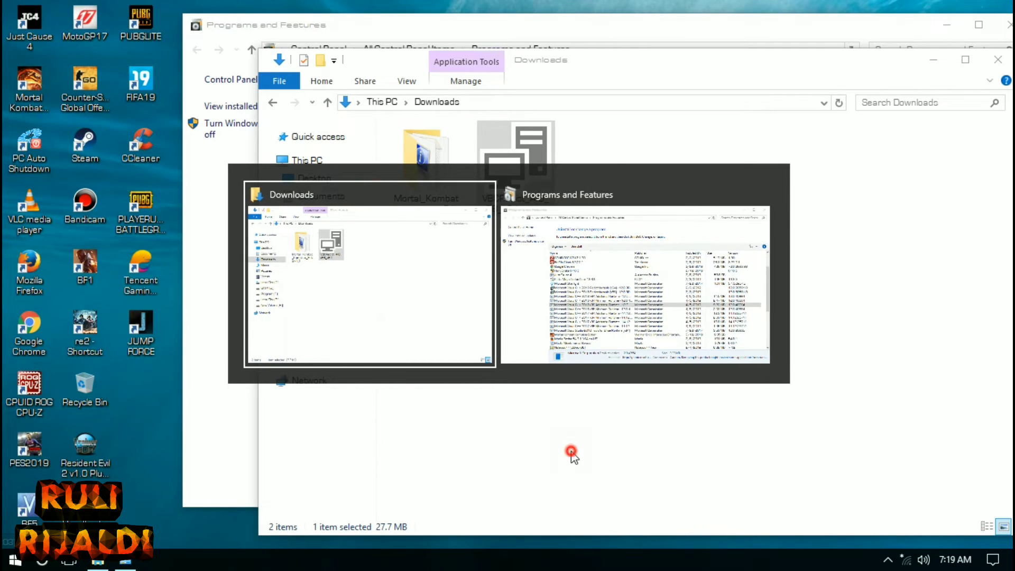
pyautogui.click(571, 453)
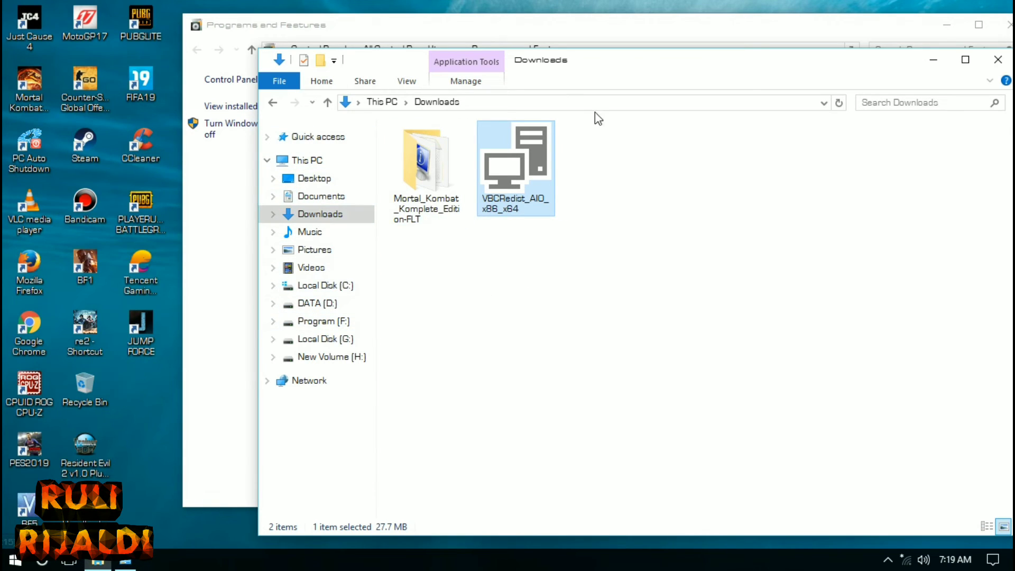
pyautogui.click(611, 287)
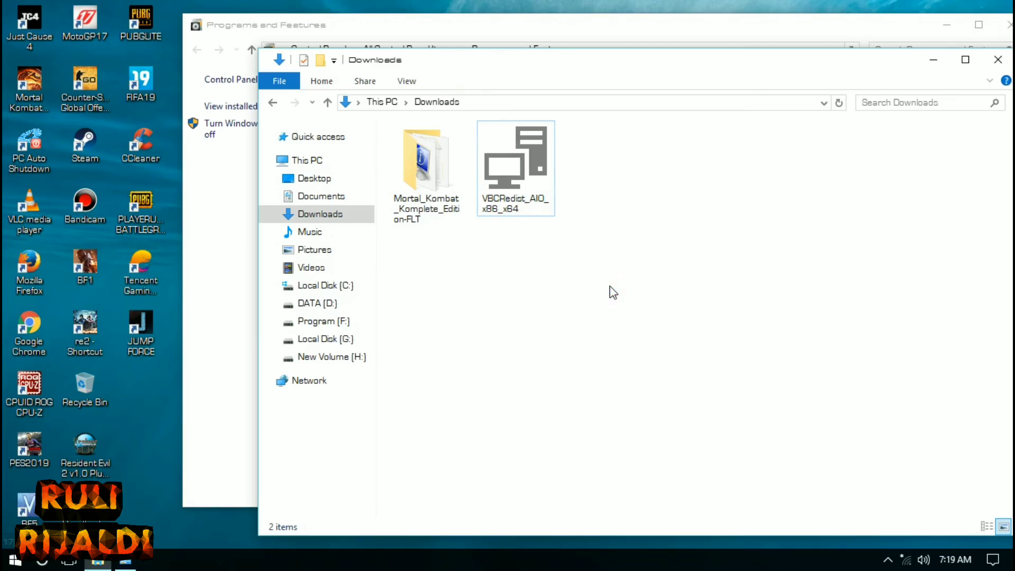
pyautogui.click(632, 342)
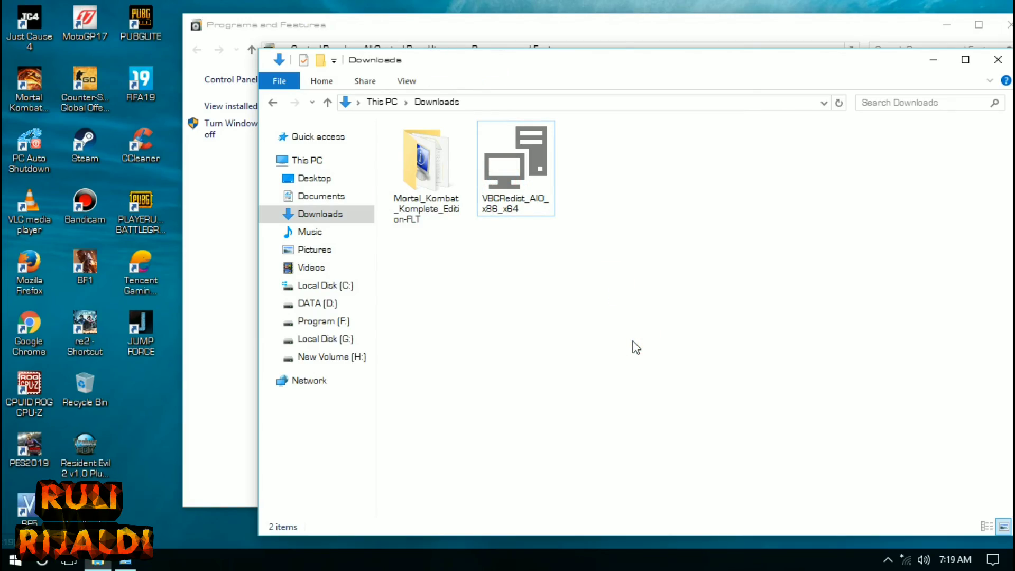